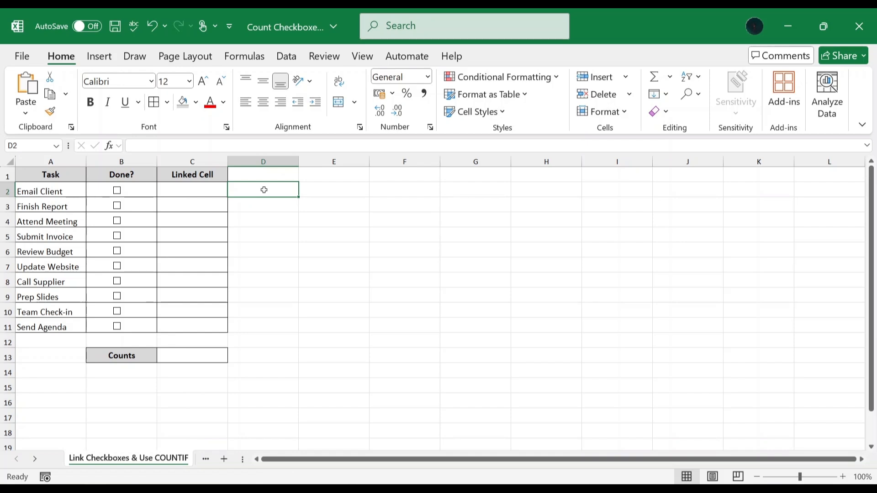
Link the Email Client checkbox to cell C2 through its format control settings.
right_click(142, 190)
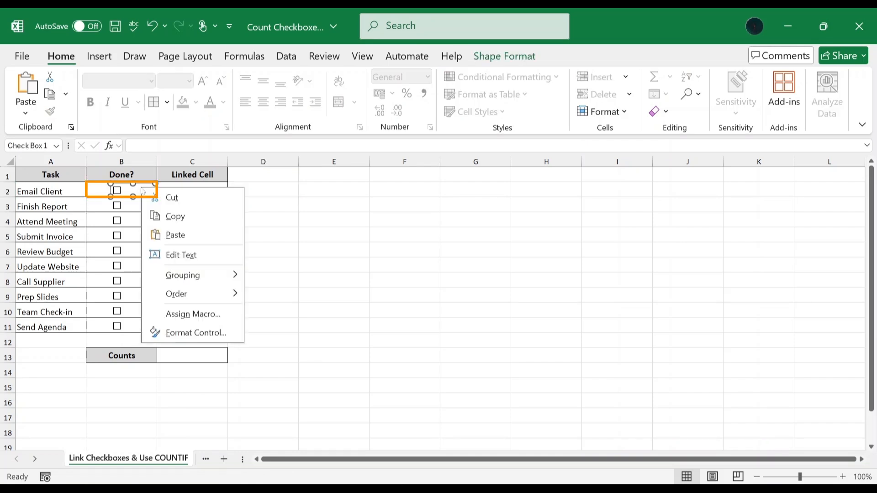
click(197, 333)
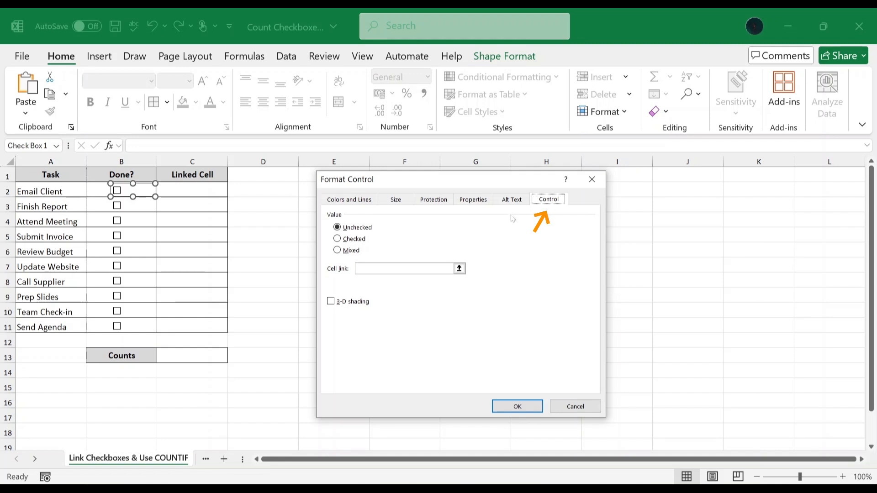
click(395, 270)
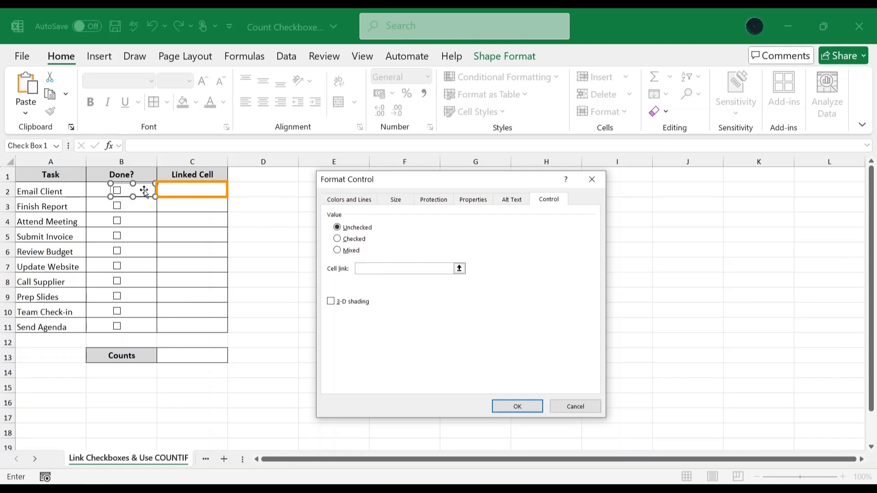
click(191, 191)
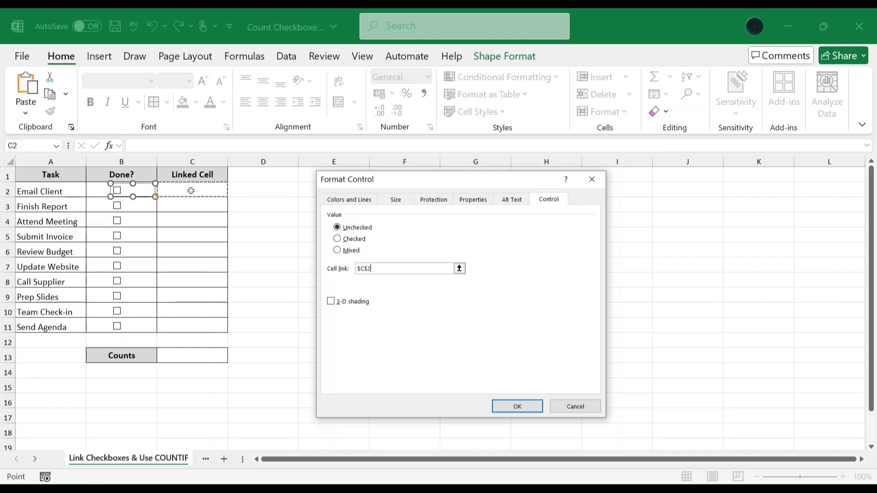
click(511, 406)
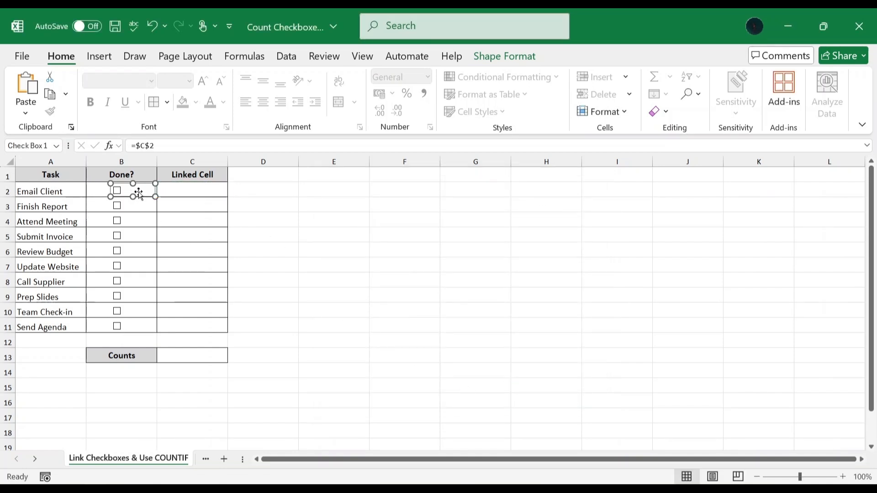
click(183, 189)
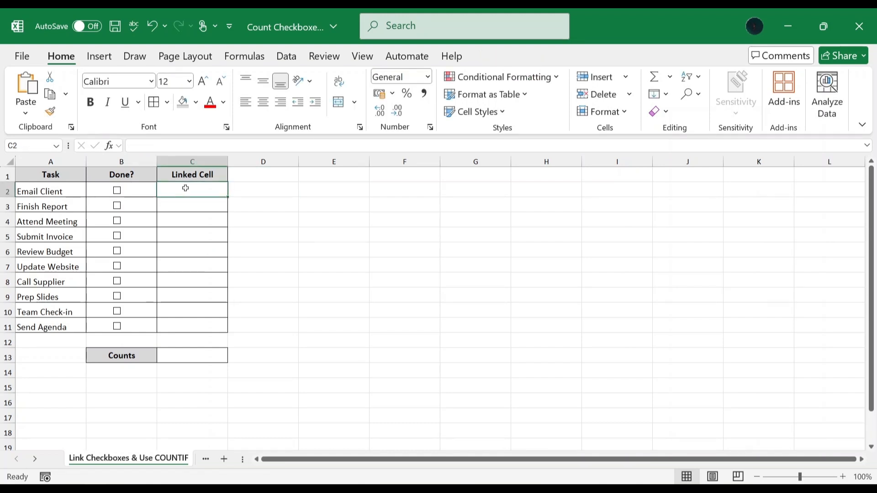
Tick the Attend Meeting, Review Budget, Call Supplier, Team Check-in and Send Agenda checkboxes, and toggle the other tasks' checkboxes on and back off.
click(118, 192)
click(119, 193)
click(119, 207)
click(118, 207)
click(117, 221)
click(117, 236)
click(117, 237)
click(117, 251)
click(117, 281)
click(118, 266)
click(117, 266)
click(117, 312)
click(117, 297)
click(118, 297)
click(118, 326)
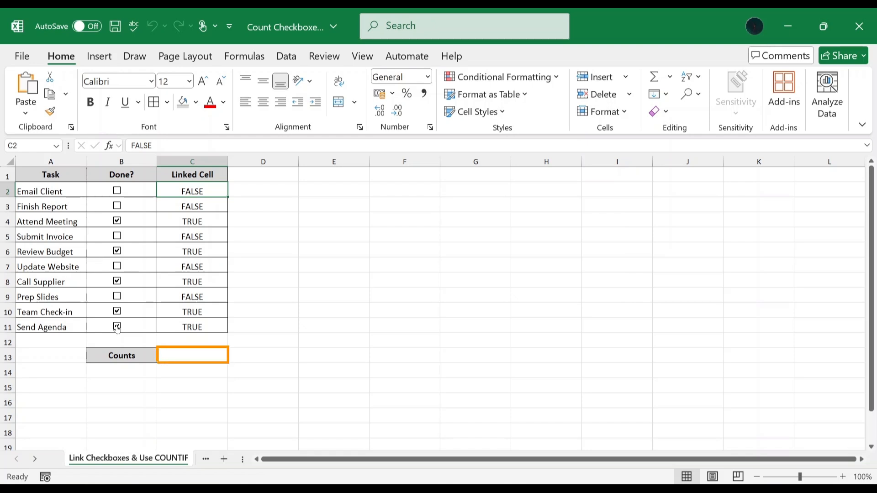
Enter =COUNTIF(C2:C11,TRUE) in cell C13 to count the ticked checkboxes.
click(185, 357)
text(=)
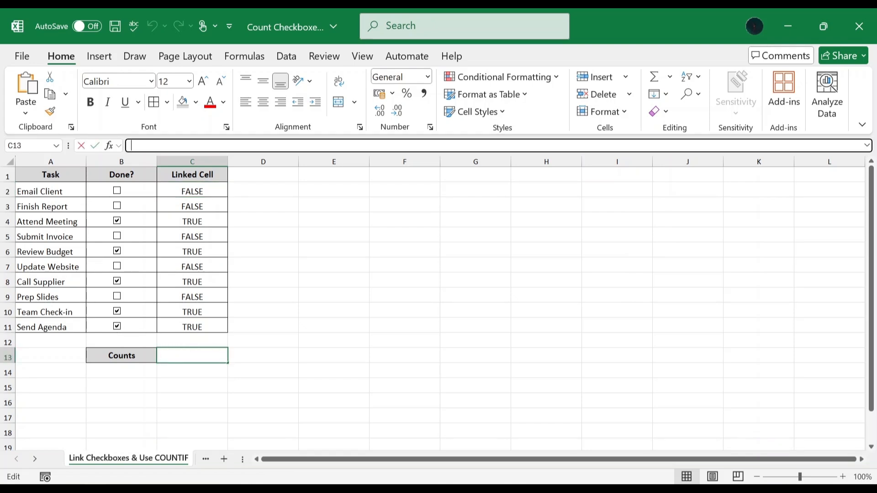
text(COUNTIF()
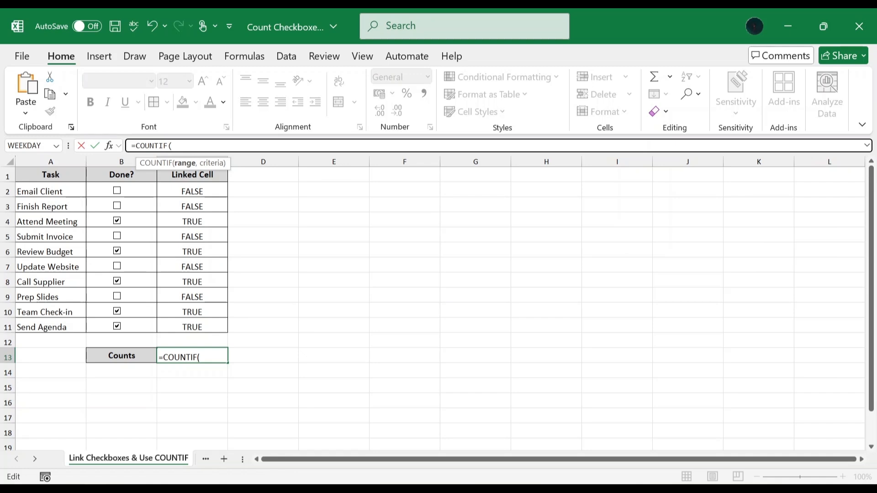
drag(215, 190, 205, 331)
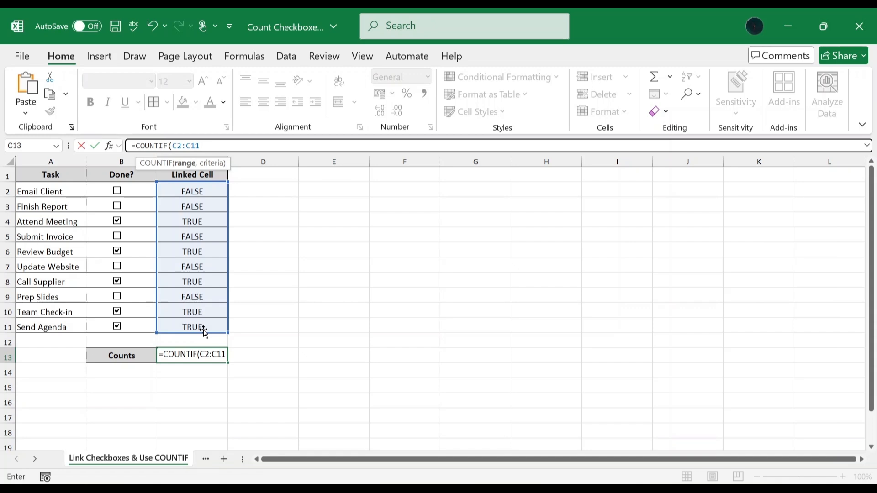
text(,)
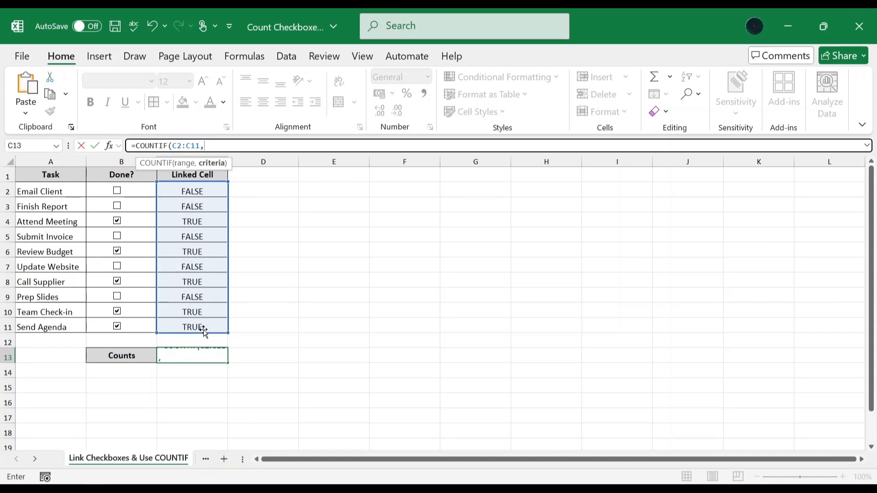
text(TRUE)
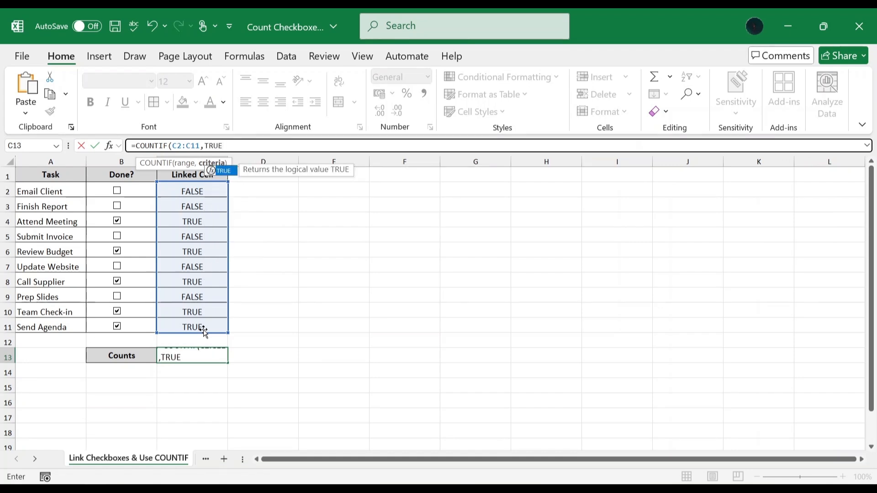
text())
key(Return)
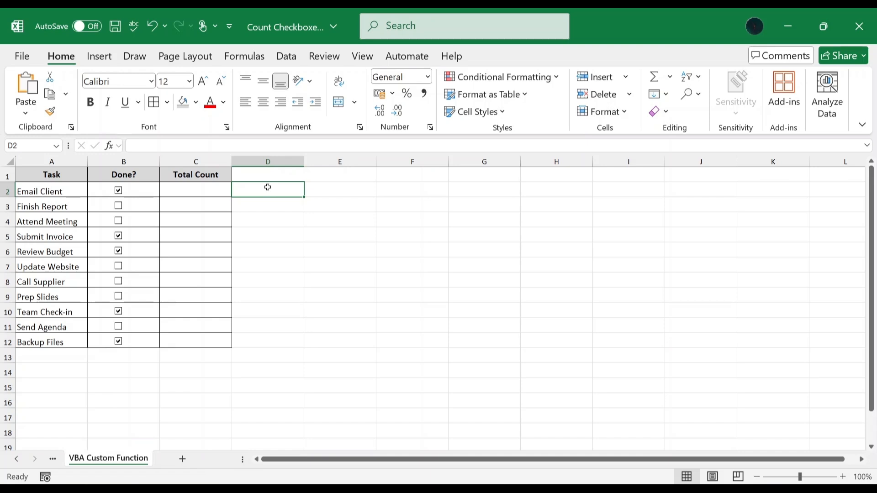
Enable the Developer tab in the ribbon customization options.
right_click(384, 60)
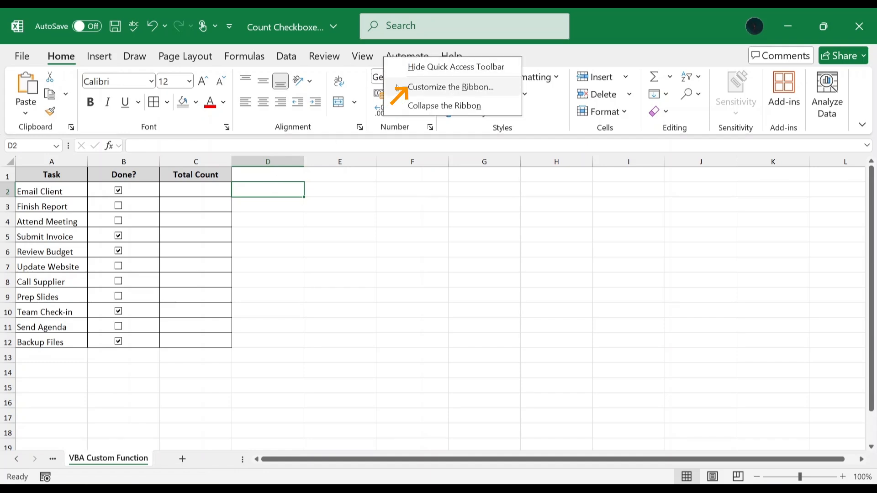
click(397, 89)
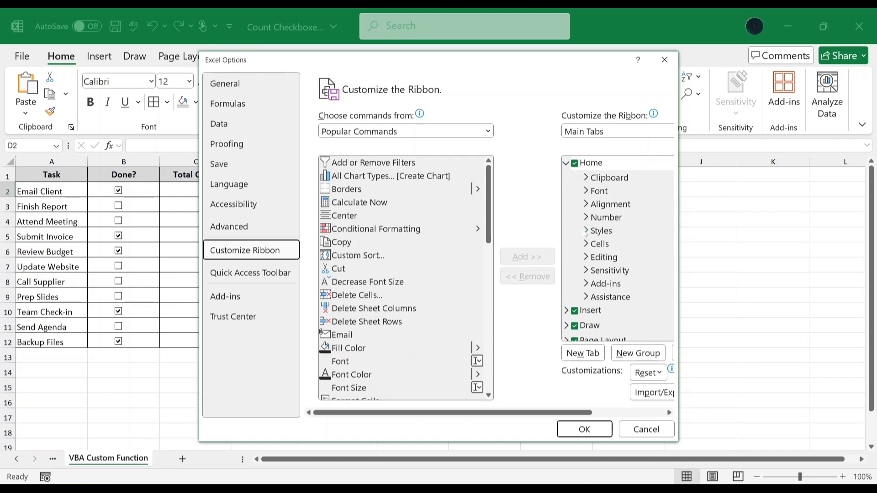
scroll(585, 233, down, 3)
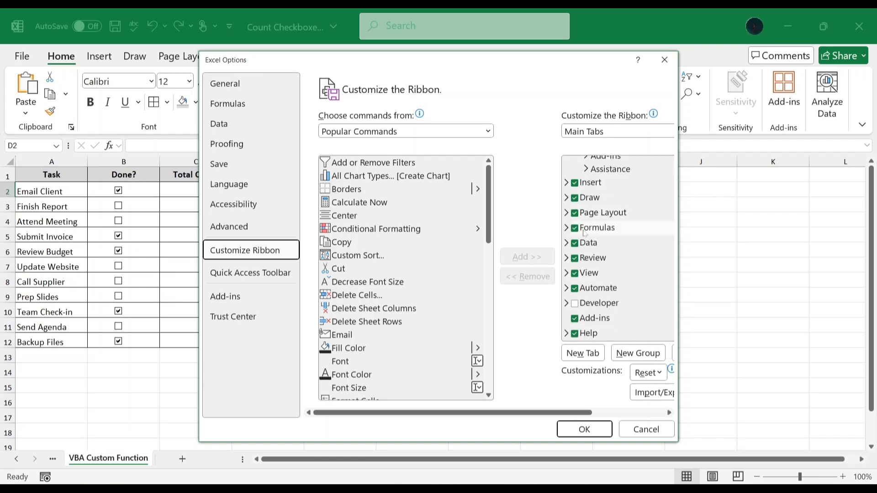
click(575, 304)
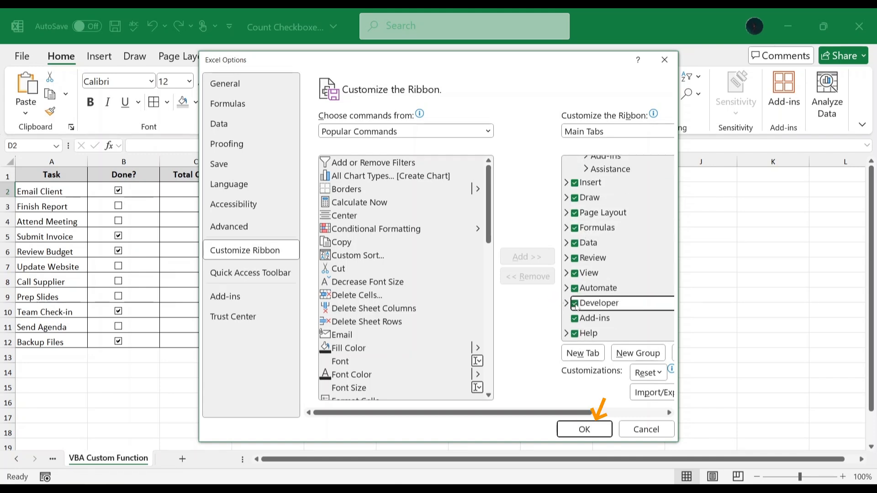
click(582, 428)
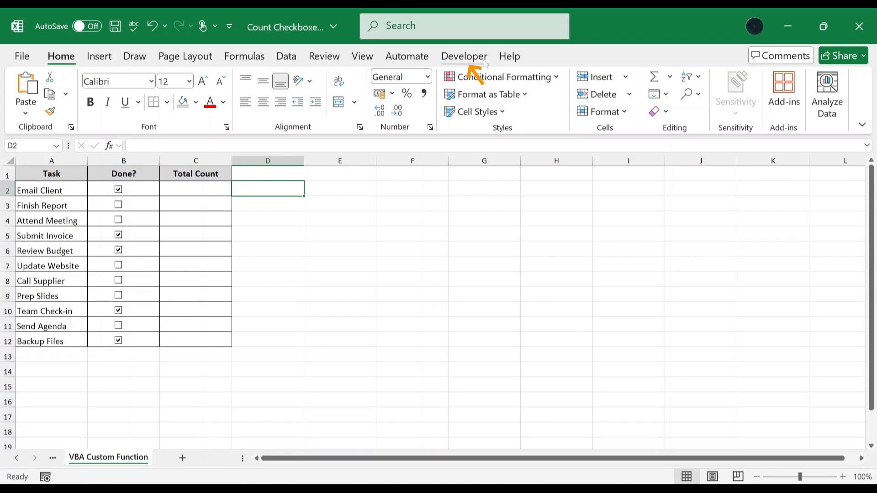
Add a VBA module with a CountChecked() function that counts the active sheet's checkboxes whose value is 1, and close the Visual Basic editor.
click(485, 63)
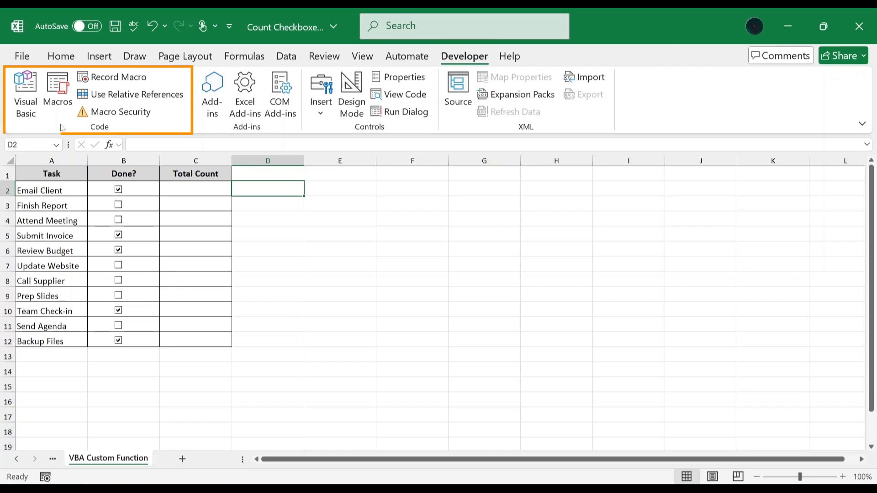
click(25, 96)
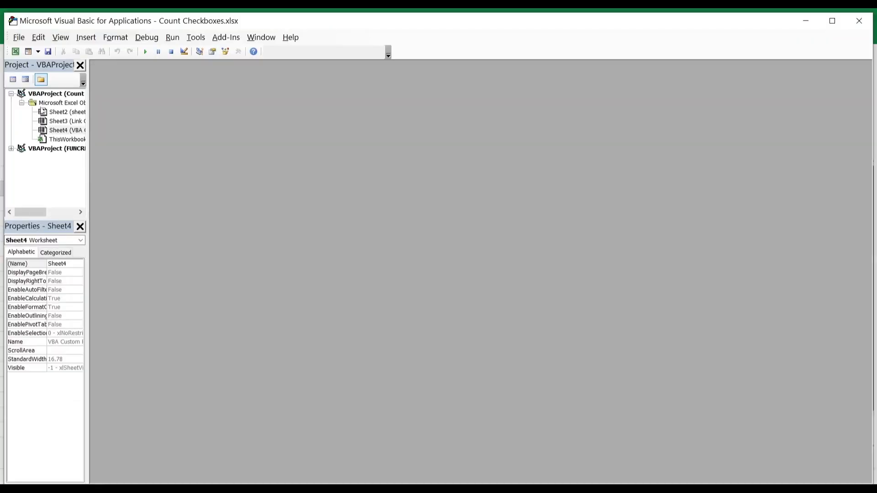
click(85, 37)
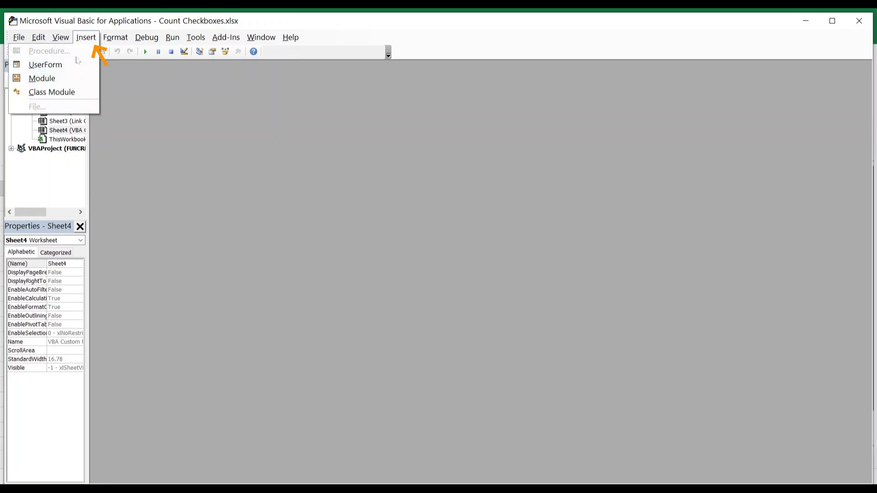
click(69, 78)
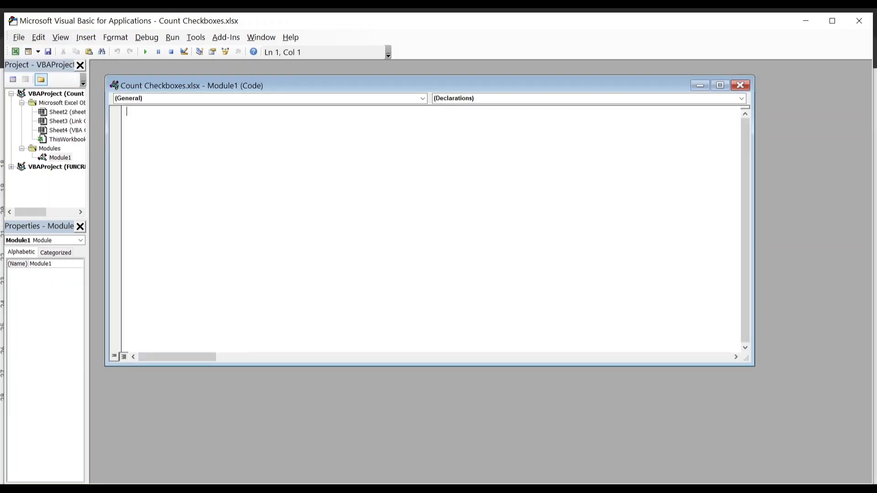
text(Function CountChecked()     Dim chk As CheckBox     Dim count As Integer     count = 0     For Each chk In ActiveSheet.CheckBoxes         If chk.Value = 1 Then count = count + 1     Next chk     CountChecked = count End Function)
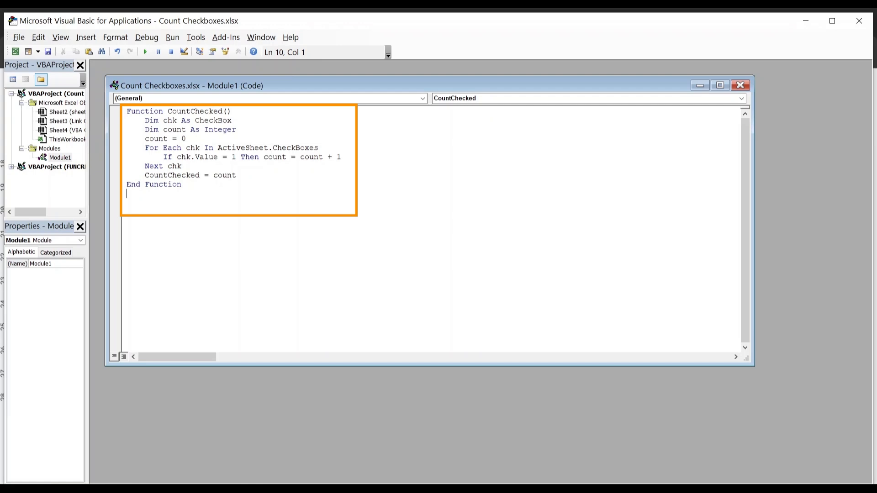
click(859, 22)
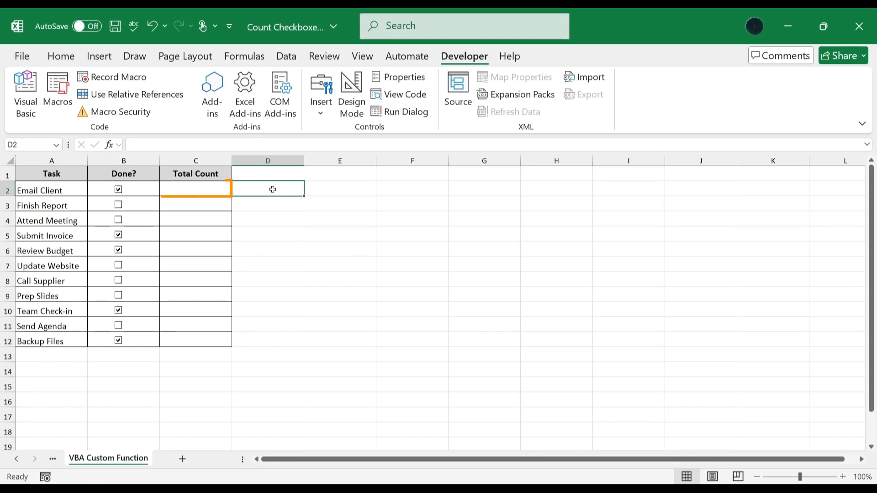
Enter the custom function =CountChecked() in cell C2 under Total Count.
click(202, 189)
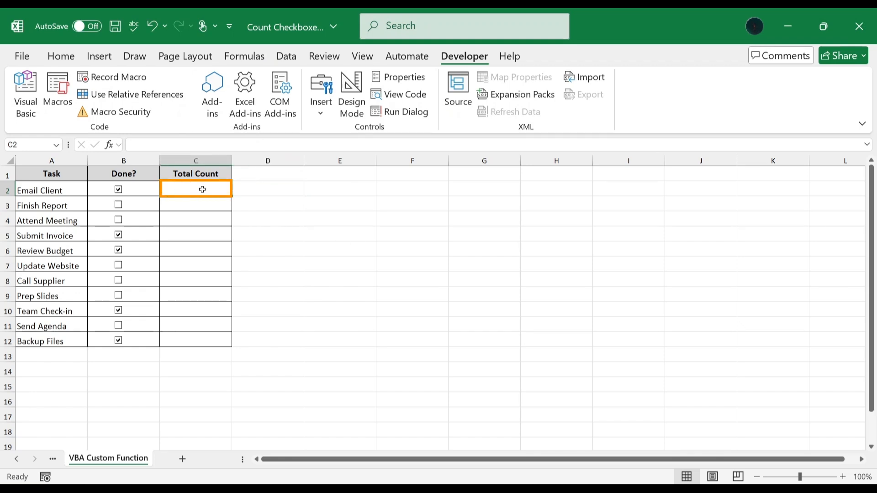
click(189, 145)
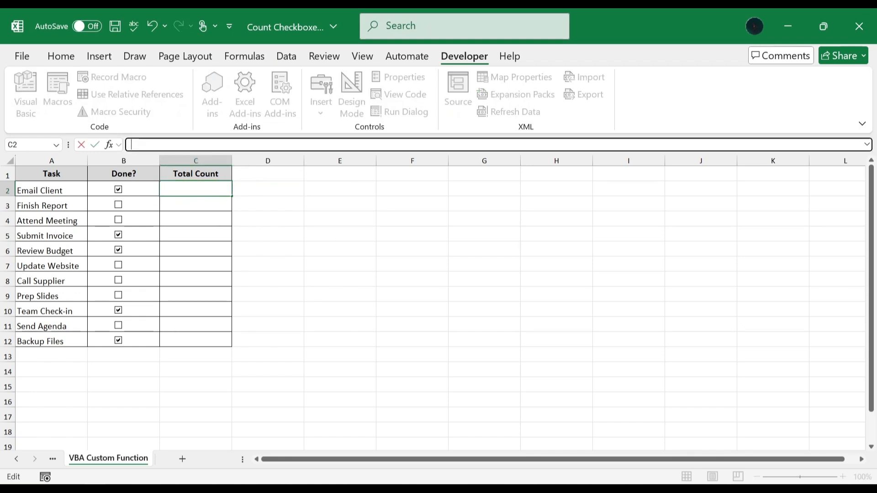
text(=Cou)
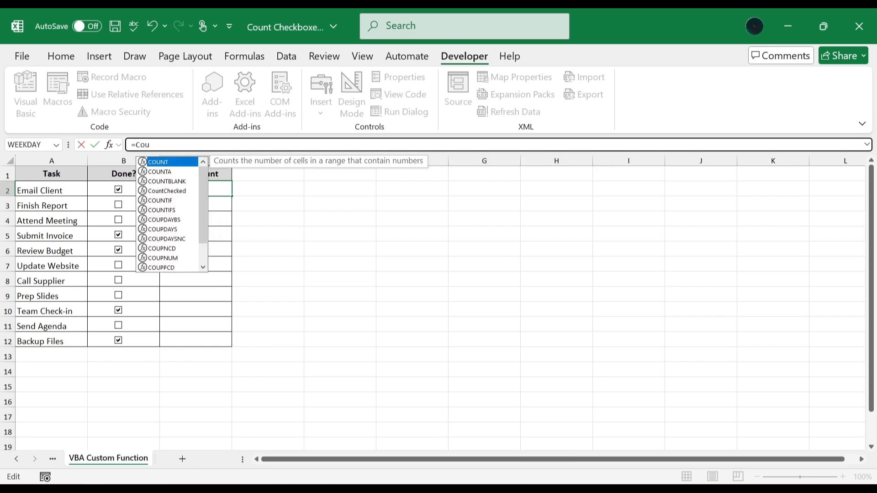
text(ntc)
key(Tab)
text())
key(Return)
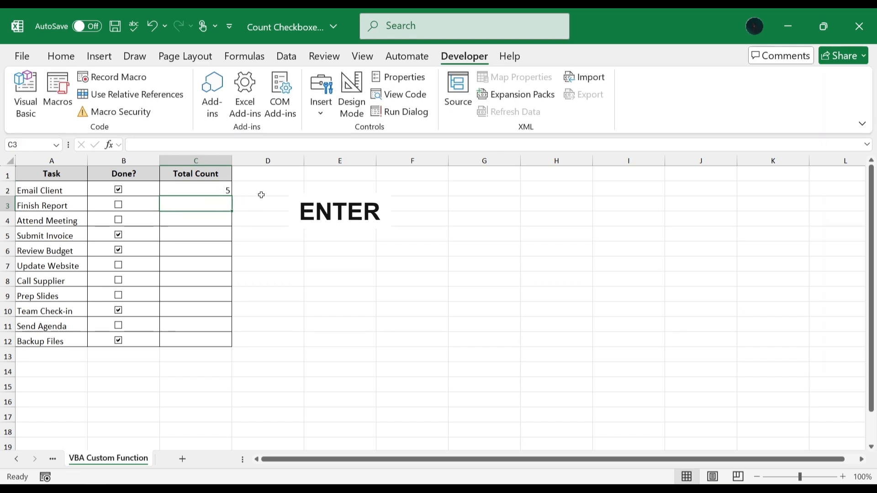